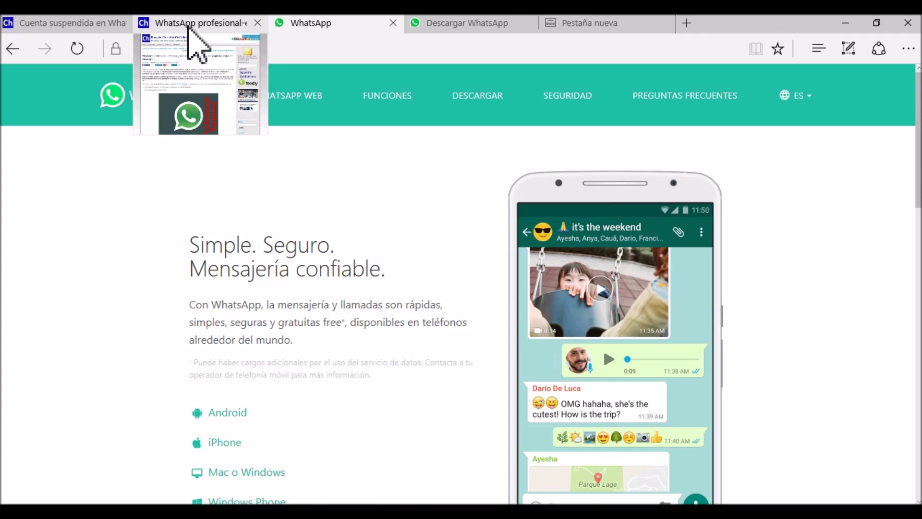
# - Scroll the WhatsApp profesional–empresa article down to its numbered list of account-suspension causes
pyautogui.click(188, 27)
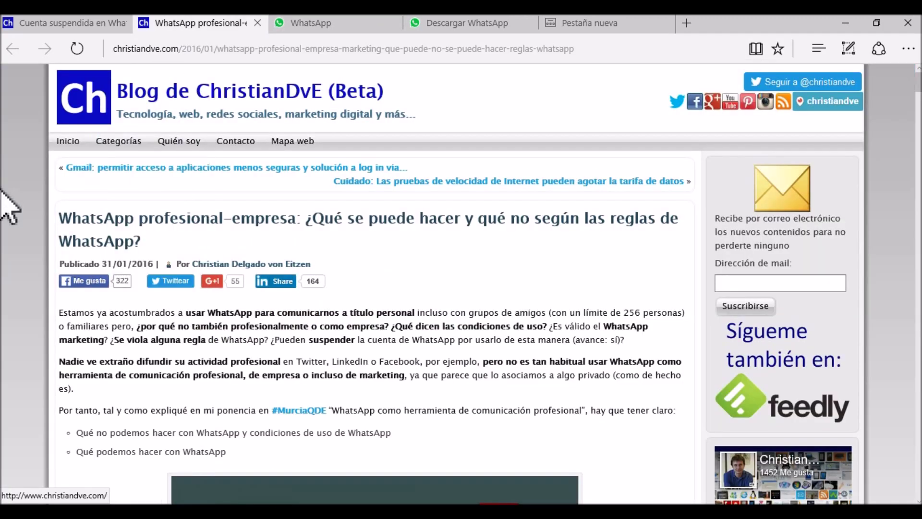
pyautogui.scroll(-1, 88, 206)
pyautogui.scroll(-3, 88, 205)
pyautogui.scroll(-4, 88, 206)
pyautogui.scroll(-6, 87, 205)
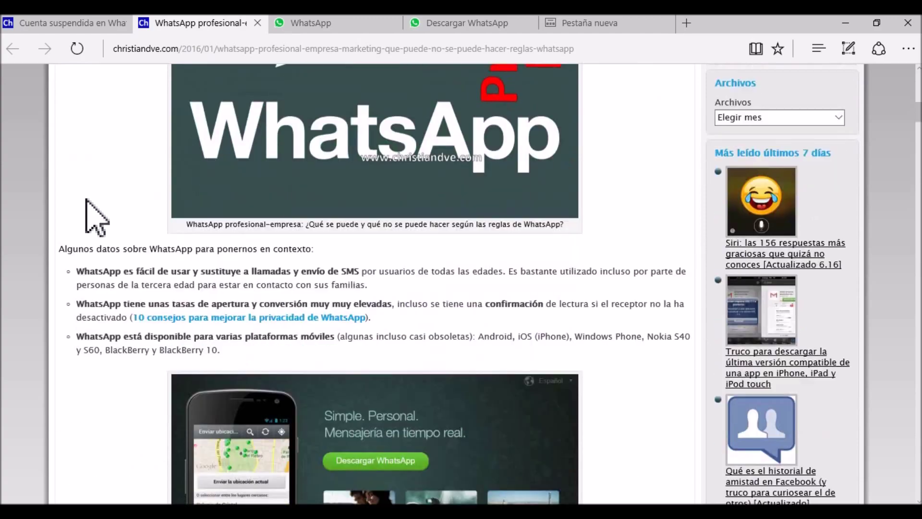
pyautogui.scroll(-4, 86, 202)
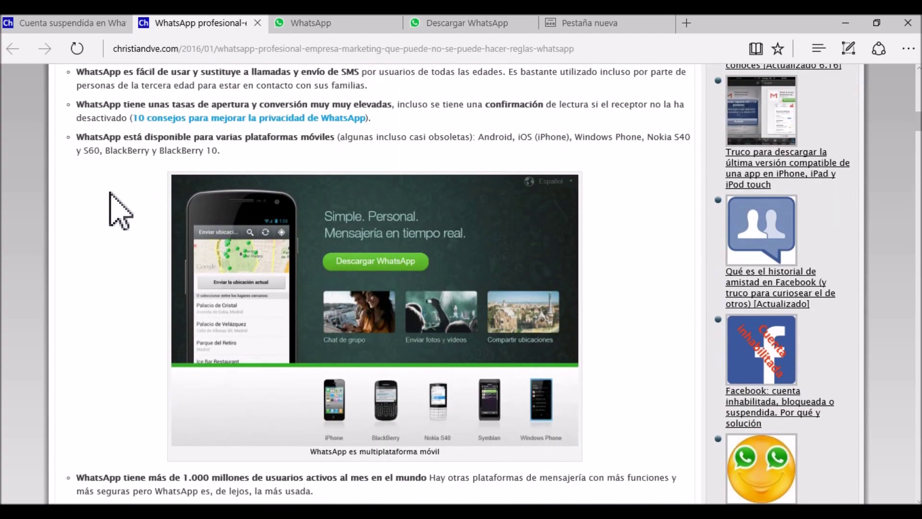
pyautogui.scroll(-3, 110, 195)
pyautogui.scroll(-5, 71, 201)
pyautogui.scroll(-3, 71, 201)
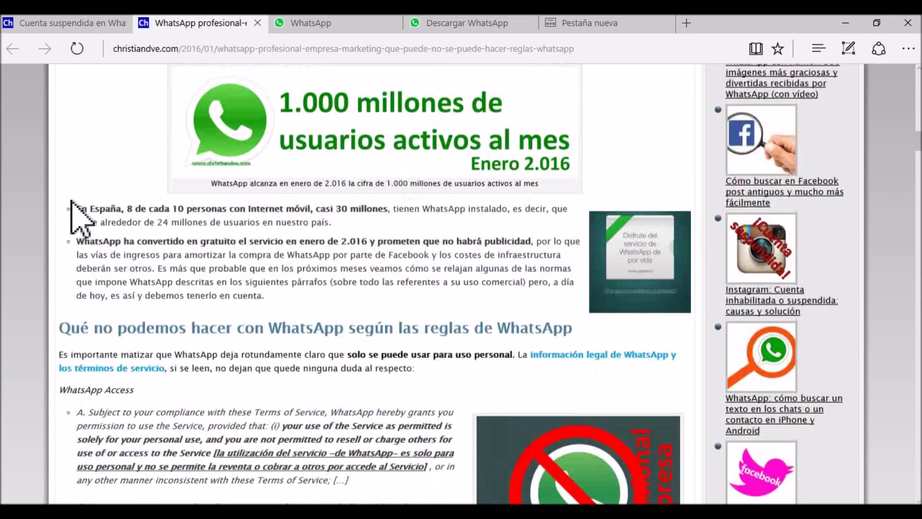
pyautogui.scroll(-2, 71, 201)
pyautogui.scroll(-5, 72, 200)
pyautogui.scroll(-4, 71, 200)
pyautogui.scroll(-7, 71, 201)
pyautogui.scroll(-5, 71, 201)
pyautogui.scroll(-4, 71, 201)
pyautogui.scroll(-4, 71, 201)
pyautogui.scroll(-3, 71, 200)
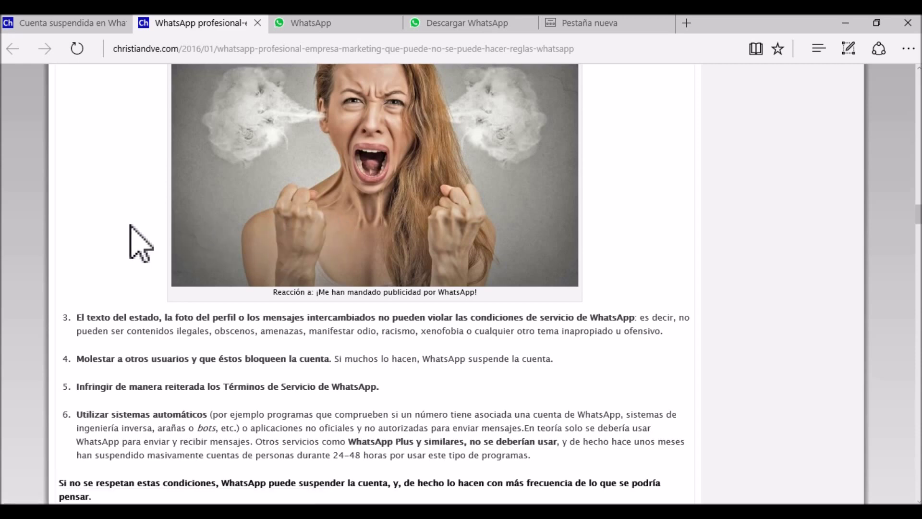
pyautogui.click(65, 23)
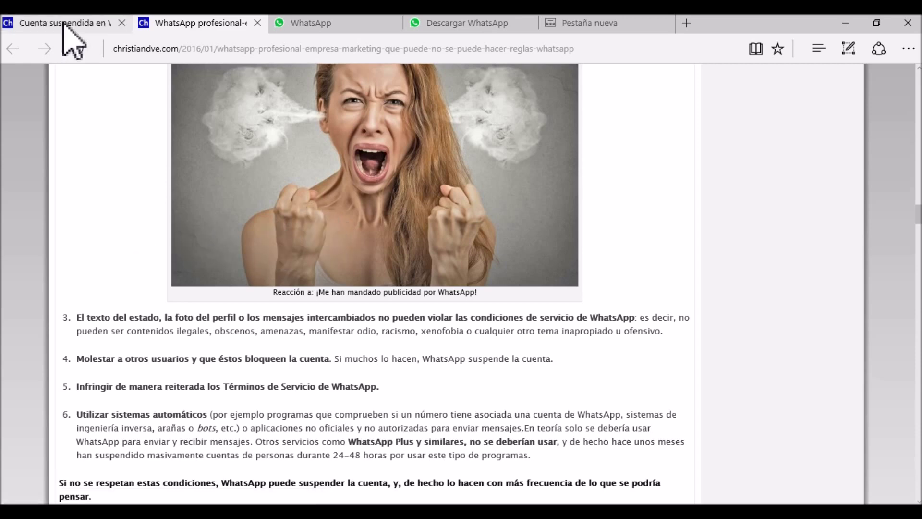
# - Read through the '¿Por qué suspende una cuenta WhatsApp?' section of the suspended-accounts article
pyautogui.scroll(-1, 546, 288)
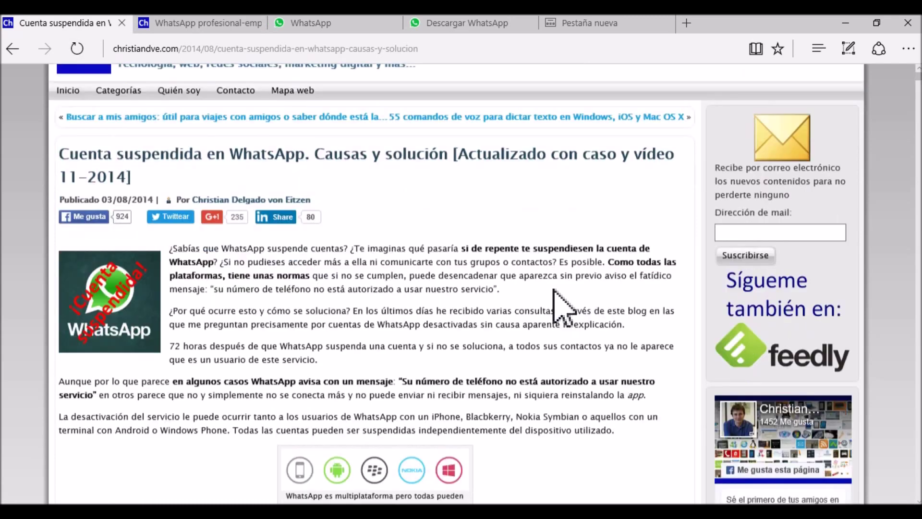
pyautogui.scroll(-2, 550, 289)
pyautogui.scroll(-2, 552, 289)
pyautogui.scroll(-2, 517, 289)
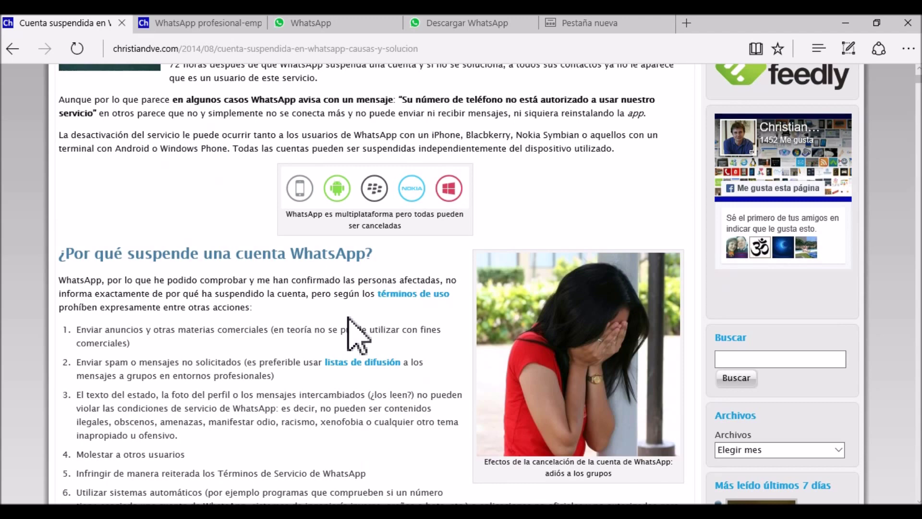
pyautogui.scroll(5, 348, 314)
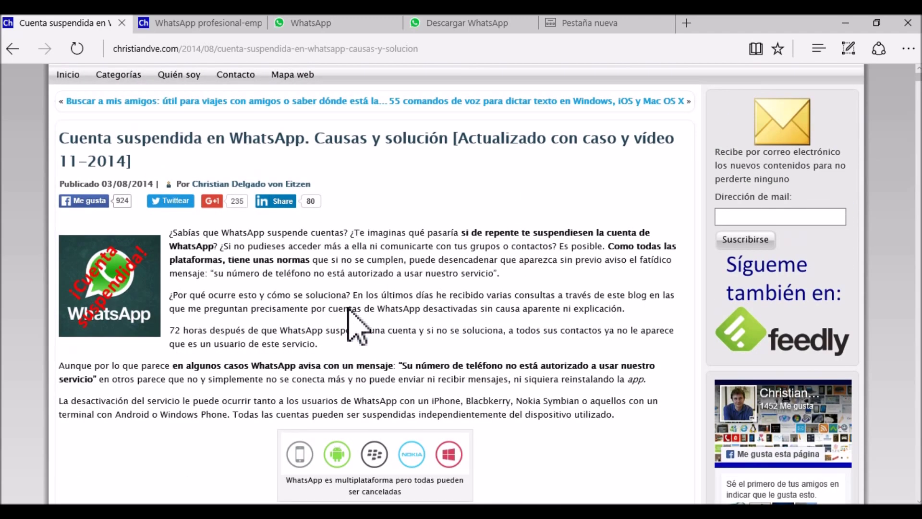
pyautogui.scroll(-3, 347, 314)
pyautogui.scroll(-6, 346, 325)
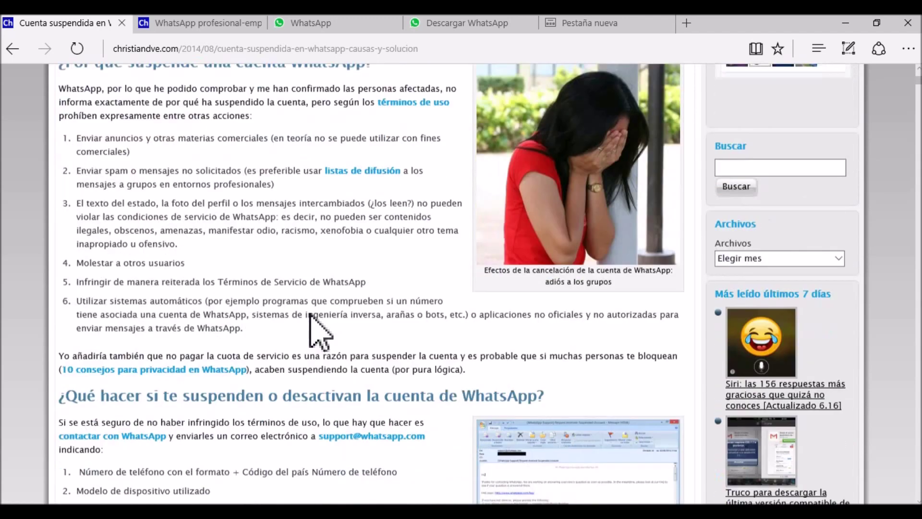
pyautogui.scroll(-3, 233, 240)
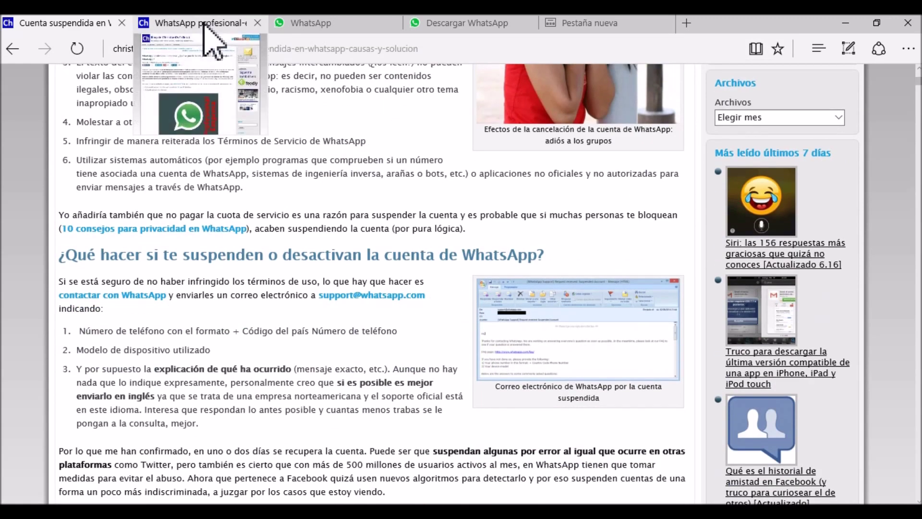
pyautogui.click(204, 23)
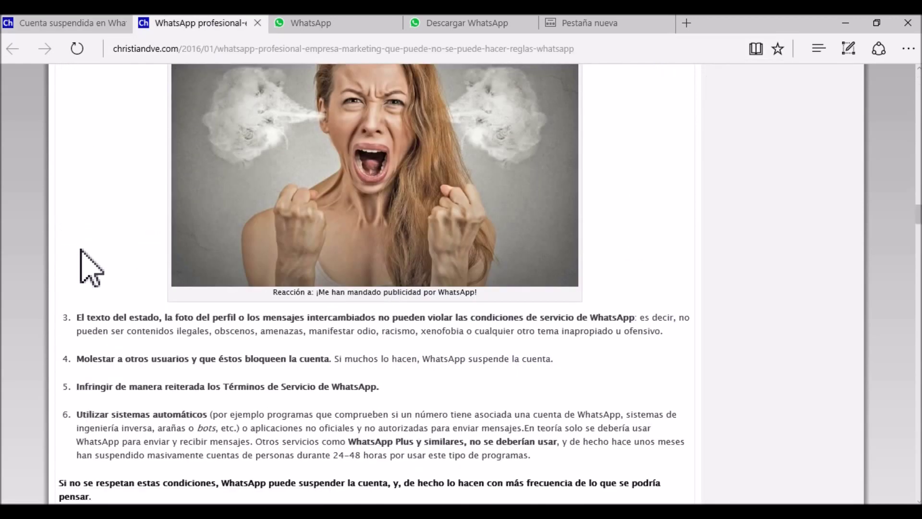
# - Highlight item 6's phrase about unofficial messaging apps, then go to the WhatsApp home page
pyautogui.scroll(-3, 81, 250)
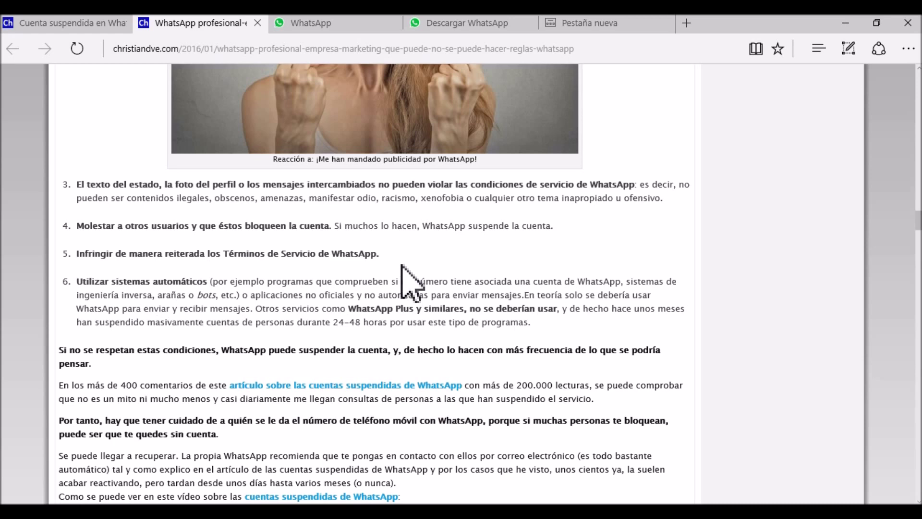
pyautogui.moveTo(244, 295); pyautogui.dragTo(429, 299)
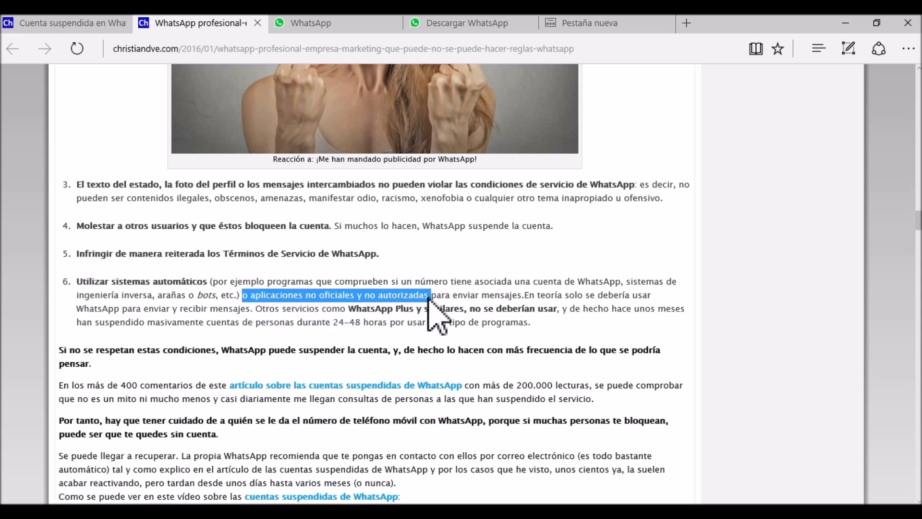
pyautogui.moveTo(522, 296); pyautogui.dragTo(245, 296)
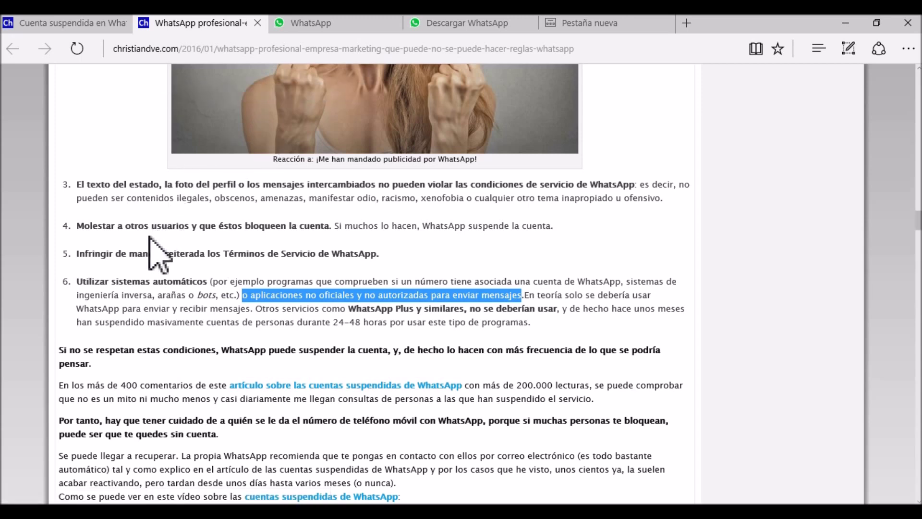
pyautogui.click(295, 25)
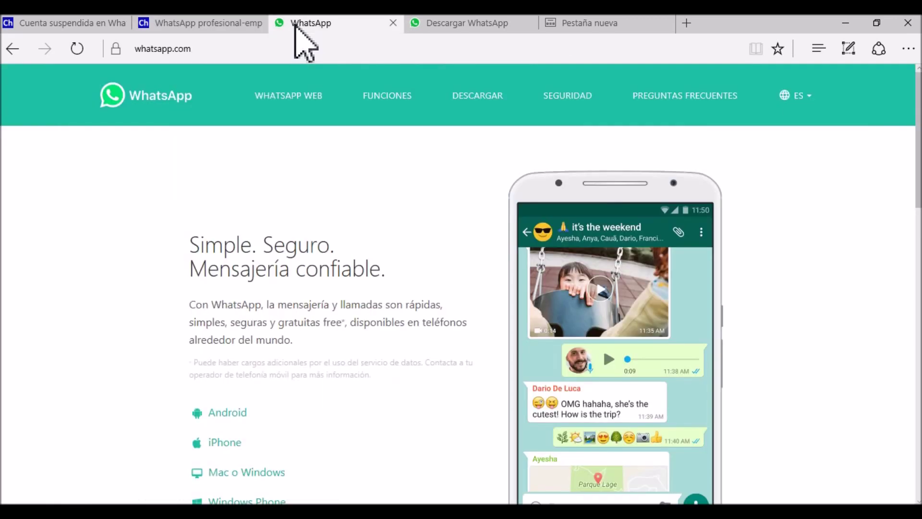
# - Paste the api.whatsapp.com send link into a new tab and highlight its domain part
pyautogui.click(576, 25)
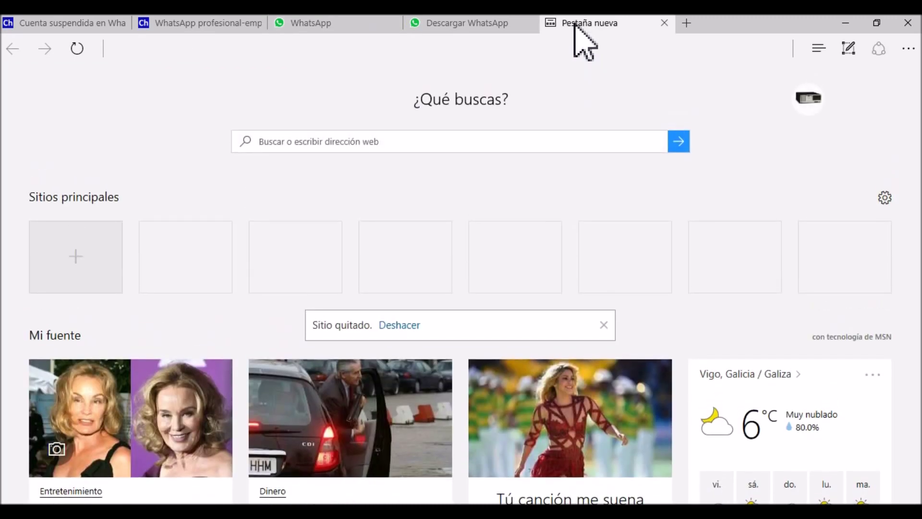
pyautogui.hotkey('ctrl', 'v')
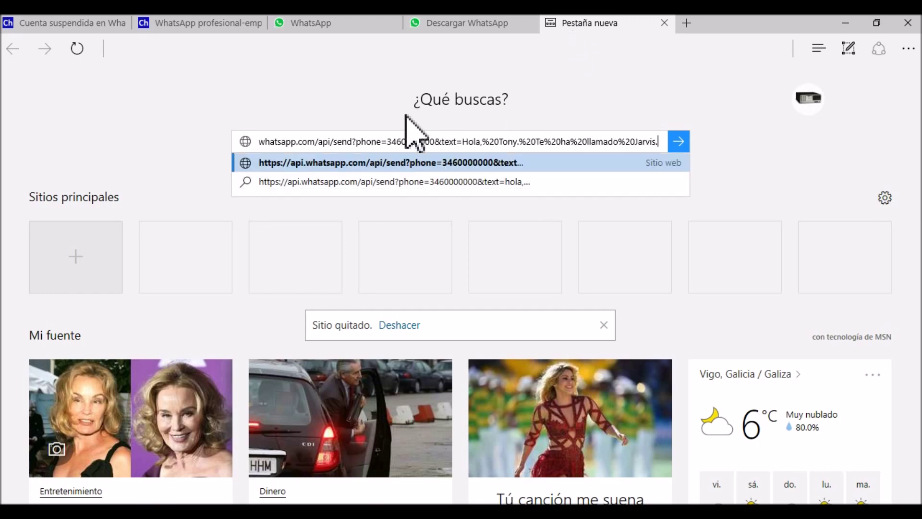
pyautogui.moveTo(309, 142); pyautogui.dragTo(226, 144)
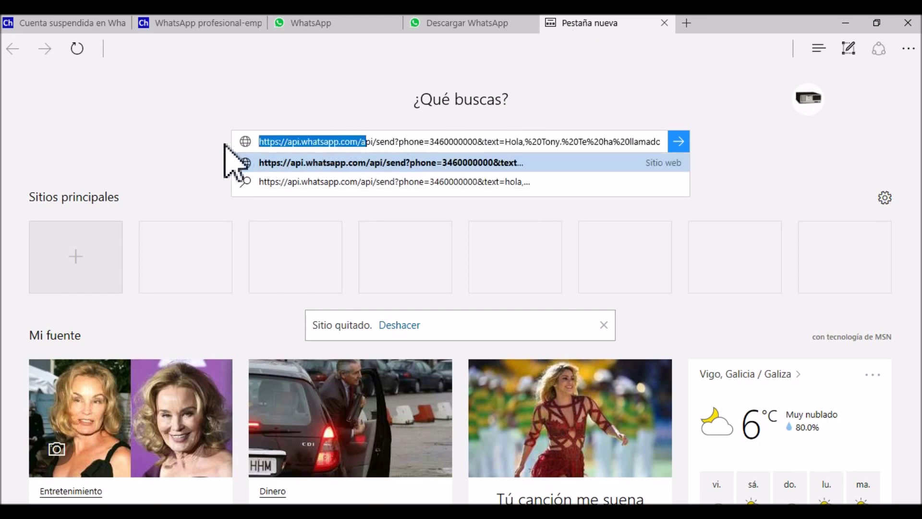
pyautogui.click(342, 142)
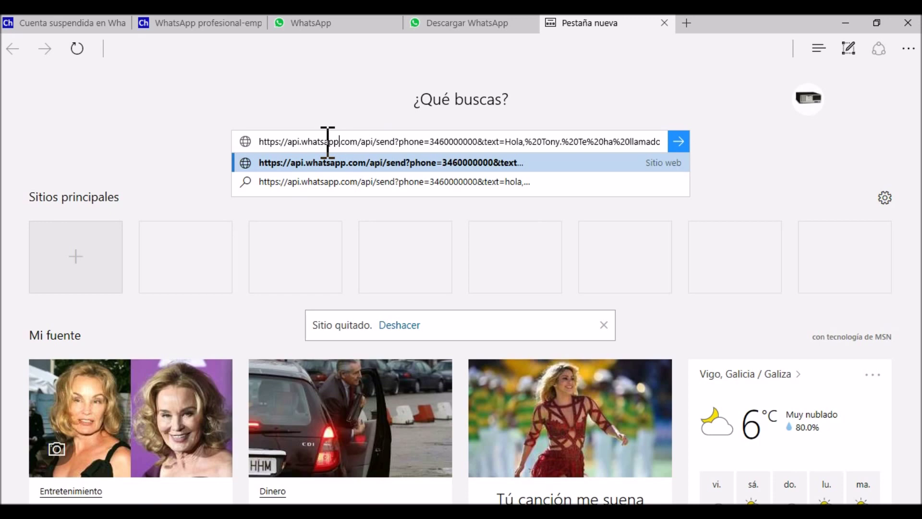
pyautogui.moveTo(328, 142); pyautogui.dragTo(363, 144)
pyautogui.click(377, 142)
# - Highlight the phone number and the message text parts of the send link
pyautogui.moveTo(429, 142); pyautogui.dragTo(483, 143)
pyautogui.click(511, 142)
pyautogui.moveTo(512, 141); pyautogui.dragTo(684, 144)
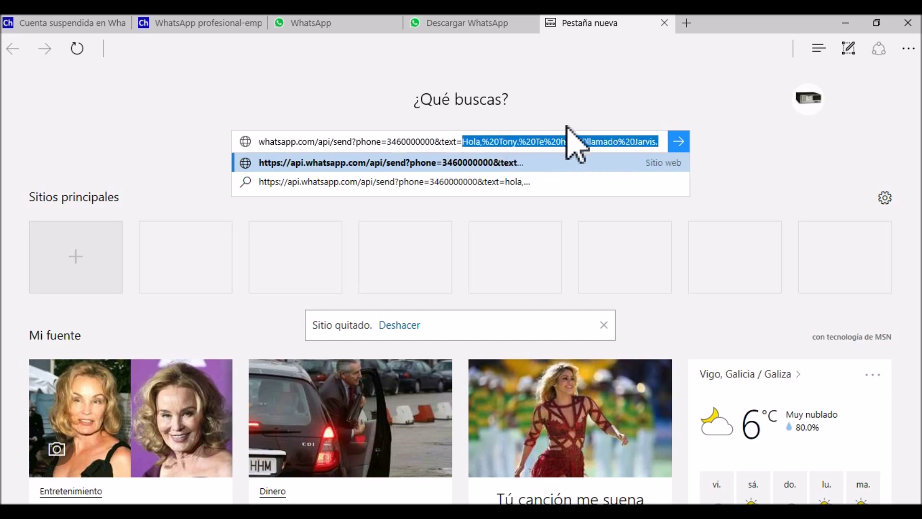
pyautogui.click(195, 119)
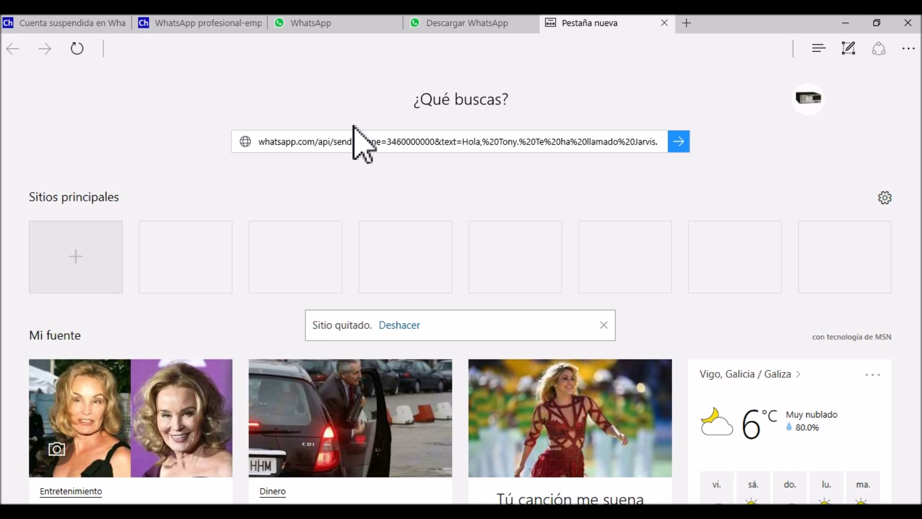
pyautogui.click(460, 20)
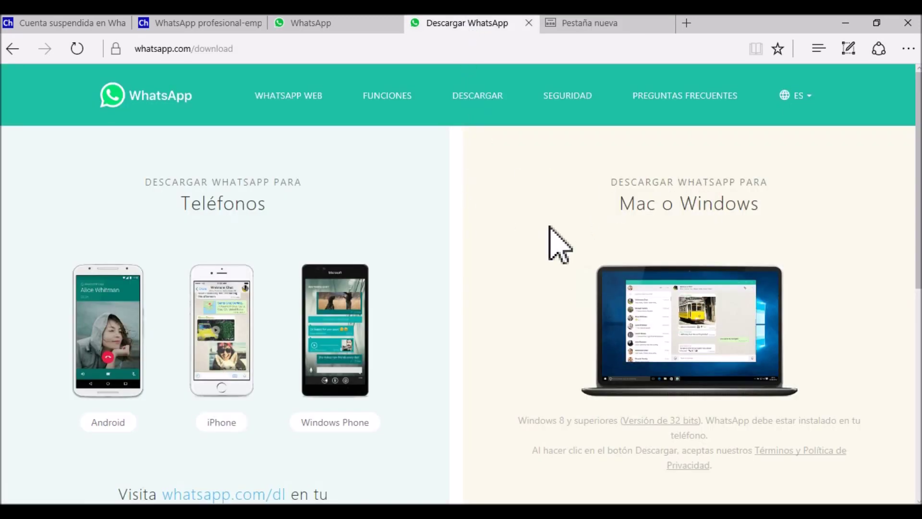
pyautogui.click(144, 49)
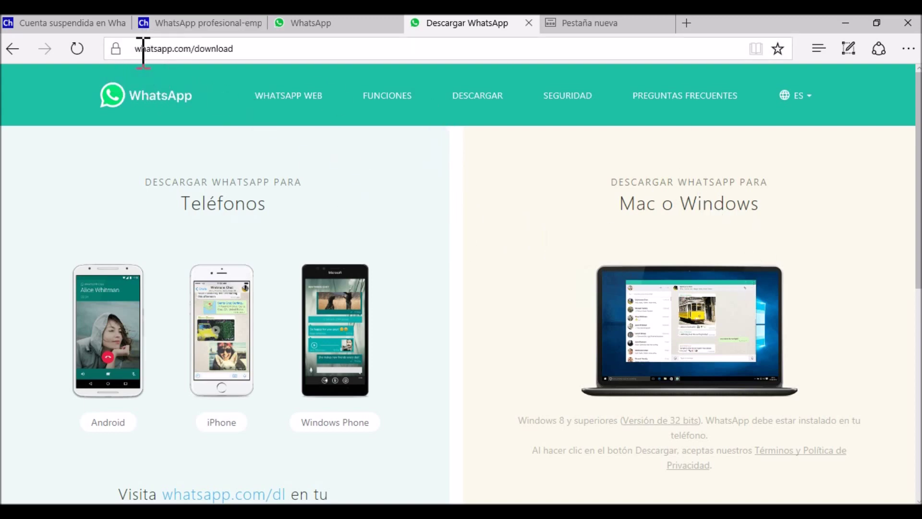
pyautogui.click(500, 215)
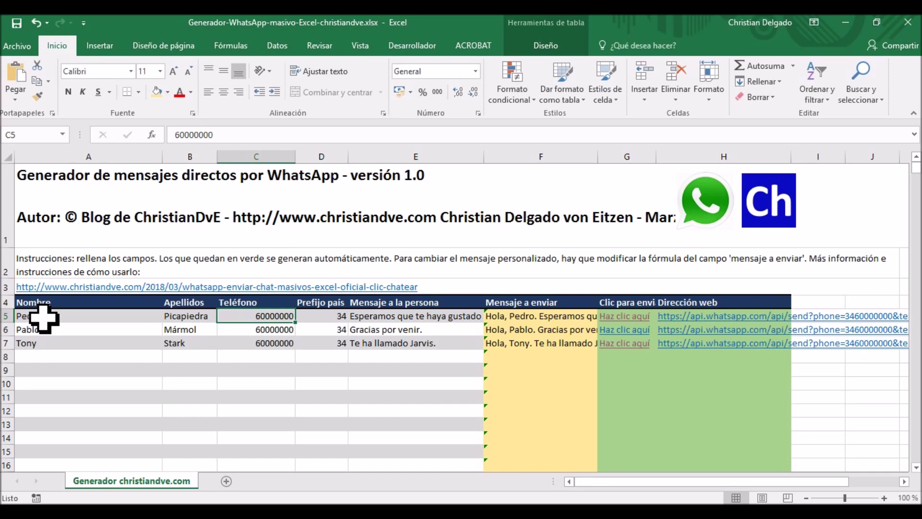
pyautogui.click(43, 317)
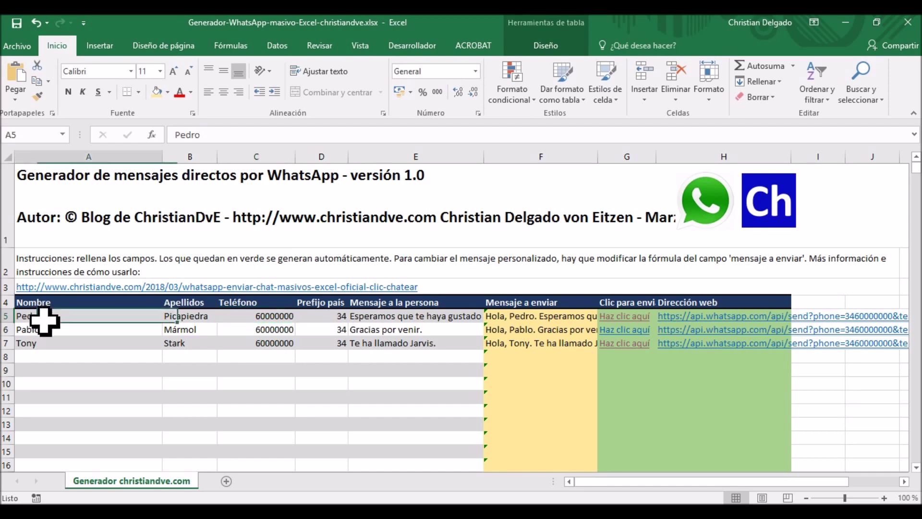
pyautogui.click(69, 356)
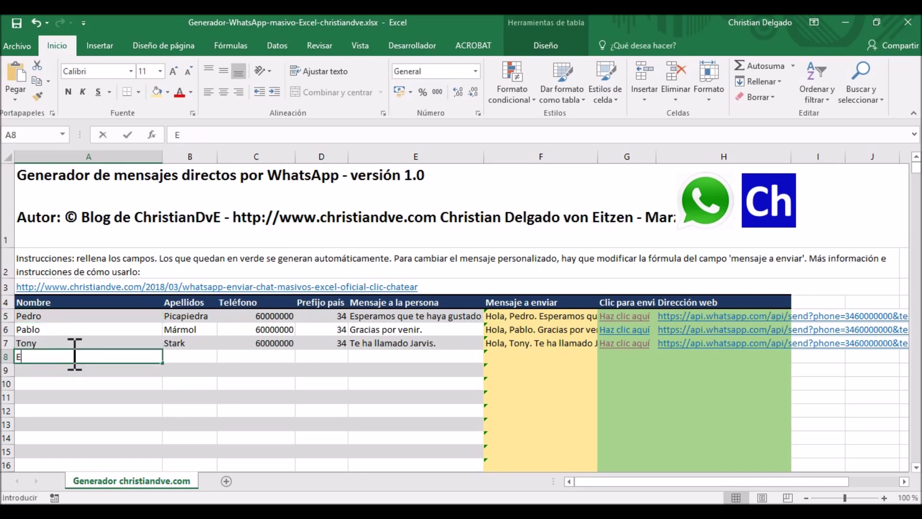
pyautogui.press('Tab')
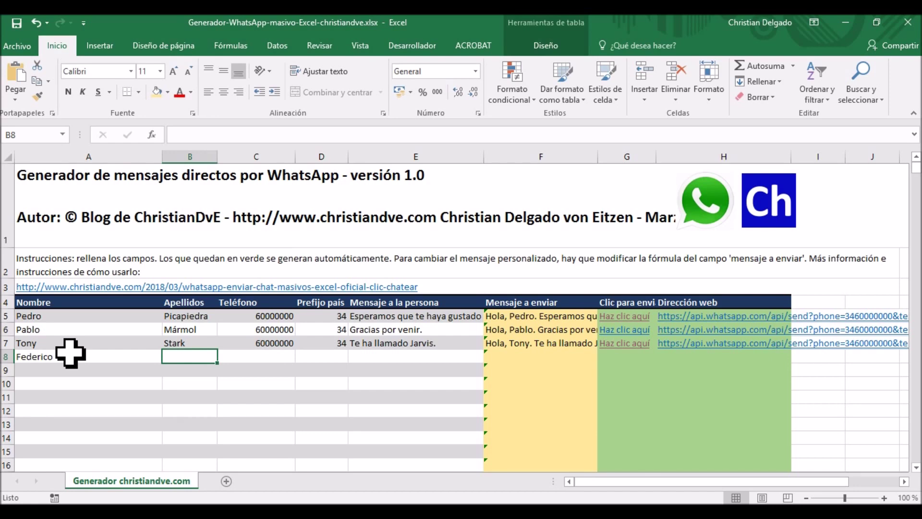
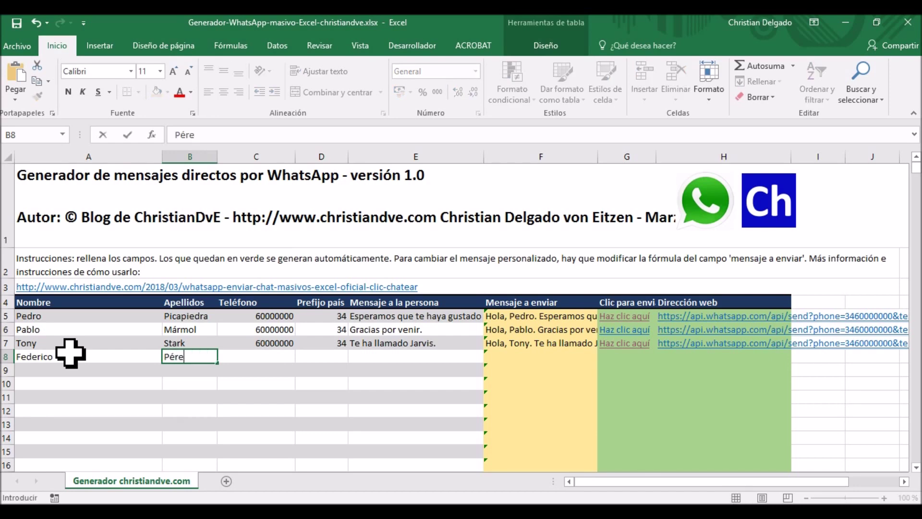
pyautogui.press('Tab')
pyautogui.write('600000')
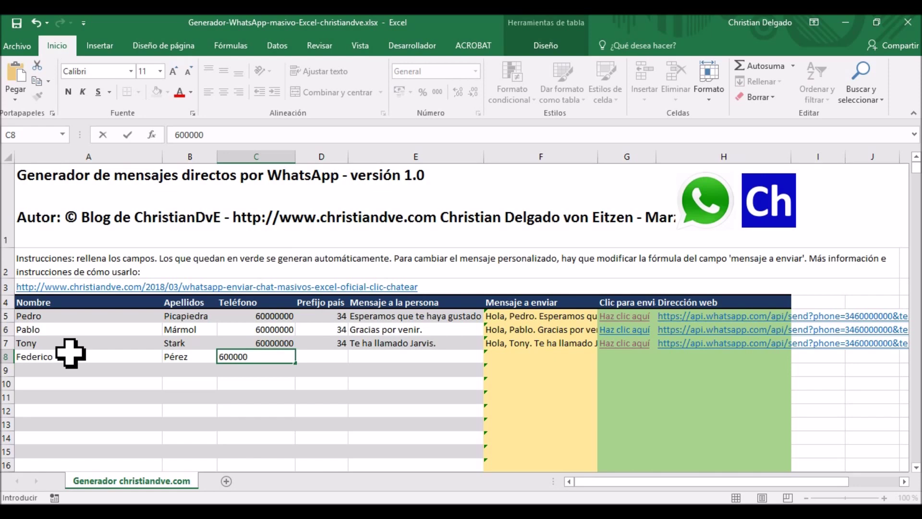
pyautogui.write('0')
pyautogui.press('Tab')
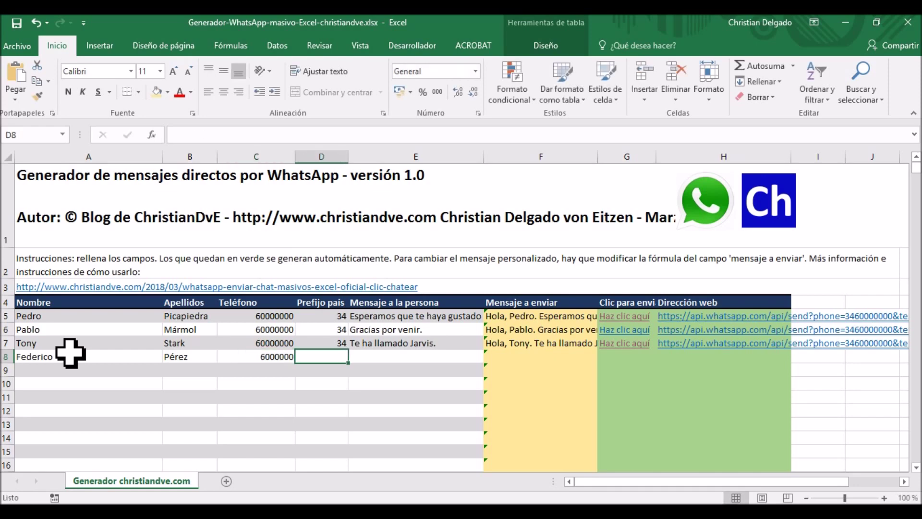
pyautogui.write('34')
pyautogui.press('Tab')
pyautogui.press('Left')
pyautogui.press('Left')
pyautogui.write('34')
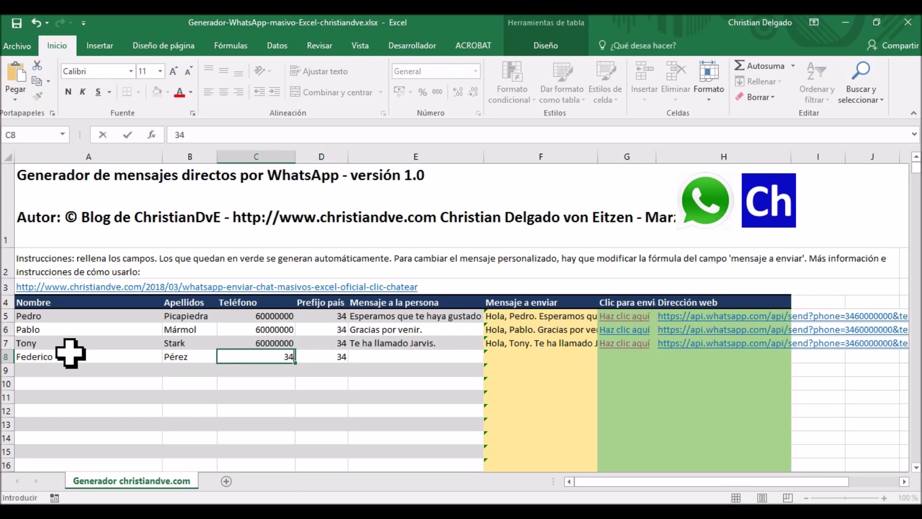
pyautogui.write('600000')
pyautogui.press('BackSpace')
pyautogui.press('BackSpace')
pyautogui.press('BackSpace')
pyautogui.write('00000')
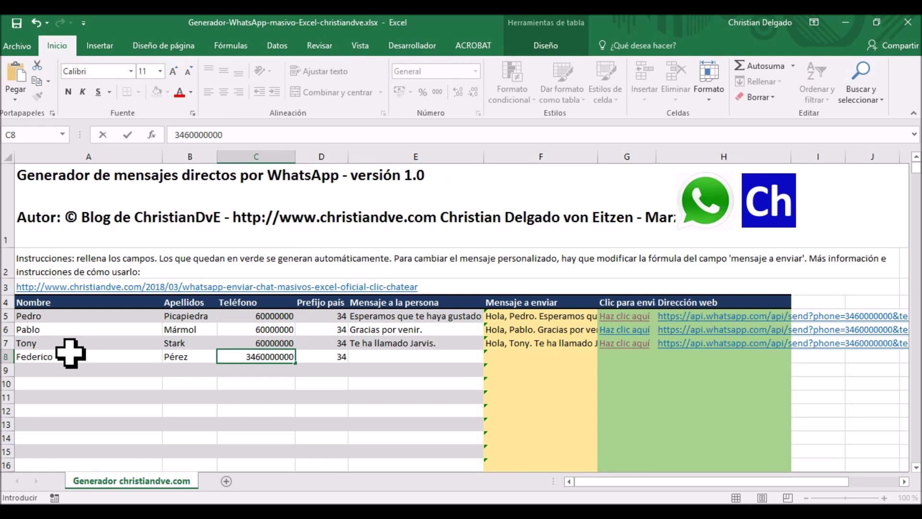
pyautogui.press('Tab')
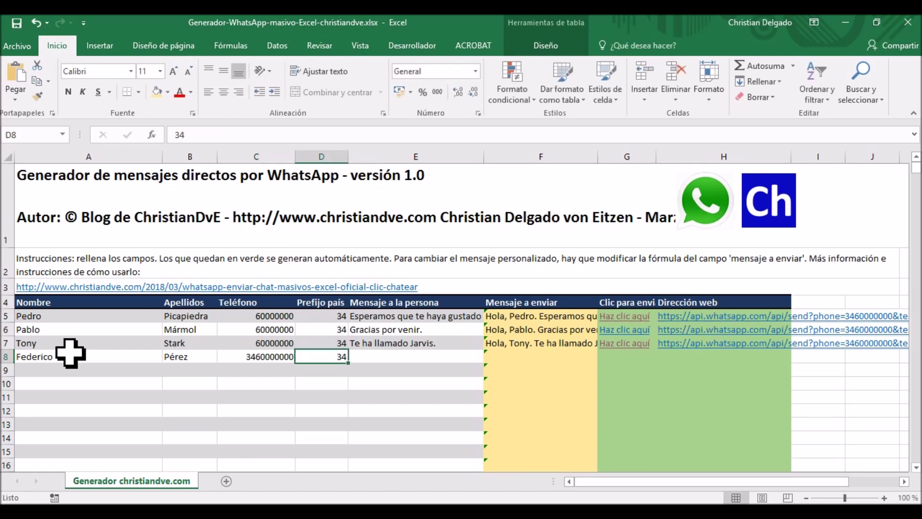
pyautogui.press('Tab')
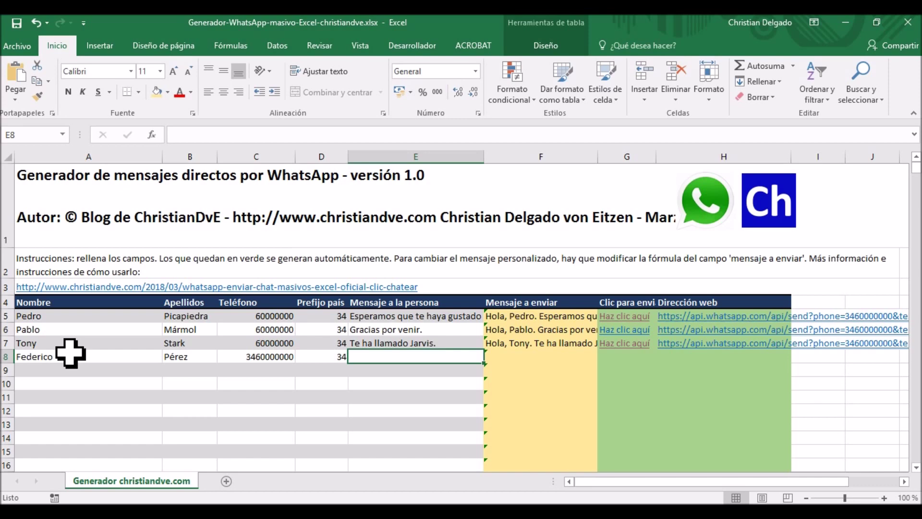
# - Type 'Gracias por tu visita.' as Federico's message in E8
pyautogui.write('Gra')
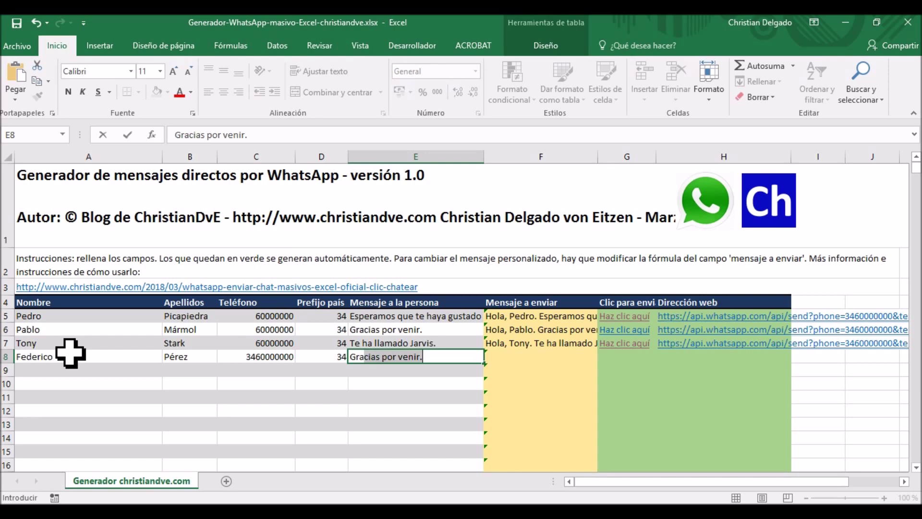
pyautogui.press('Delete')
pyautogui.write('cias por tu visita.')
pyautogui.press('Return')
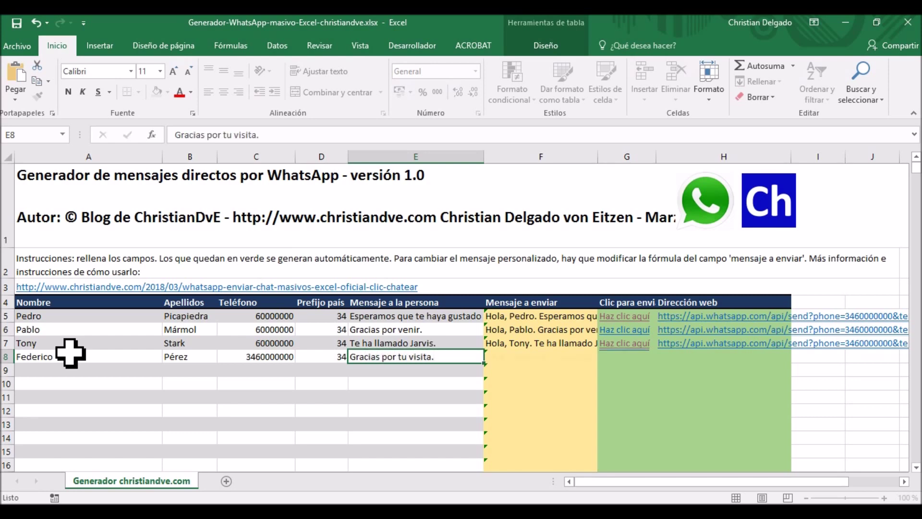
# - Replace it with Pablo's message 'Gracias por venir.' copied from E6 into E8
pyautogui.press('Up')
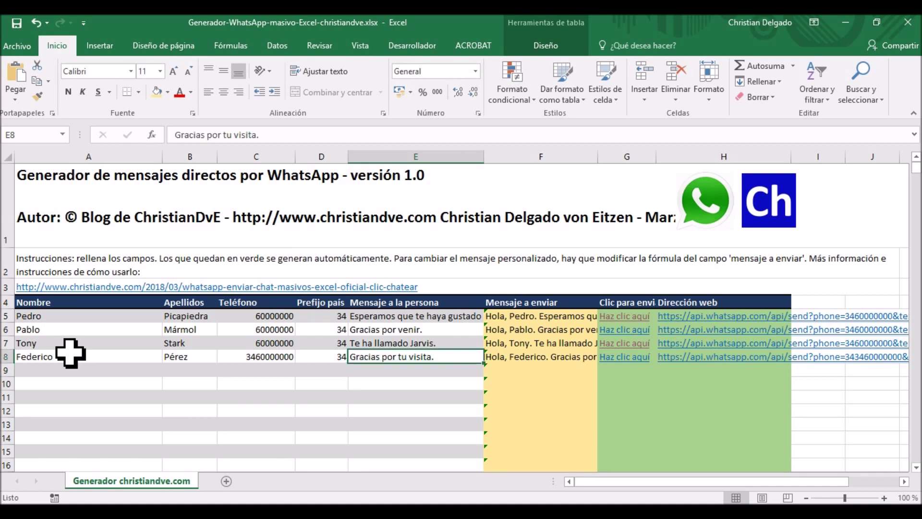
pyautogui.press('Up')
pyautogui.press('Up')
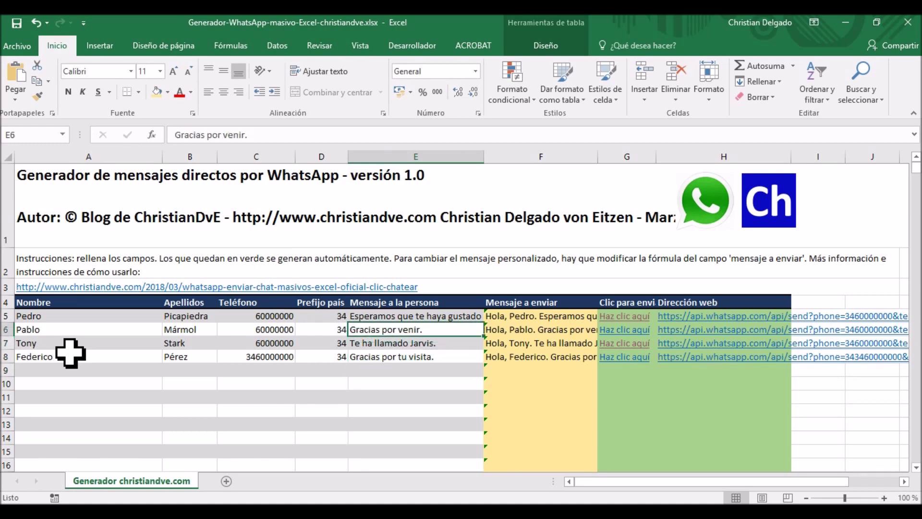
pyautogui.hotkey('ctrl', 'c')
pyautogui.press('Down')
pyautogui.press('Down')
pyautogui.hotkey('ctrl', 'v')
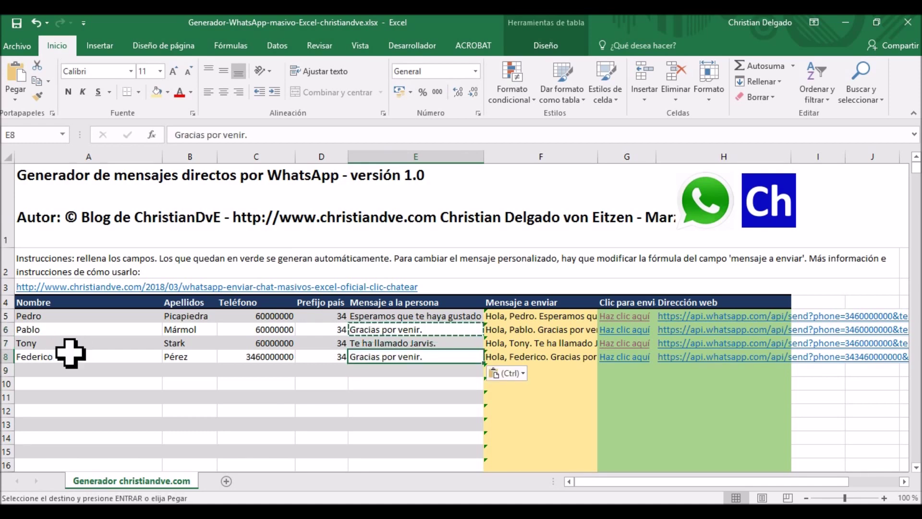
pyautogui.press('Left')
pyautogui.press('Right')
pyautogui.press('Right')
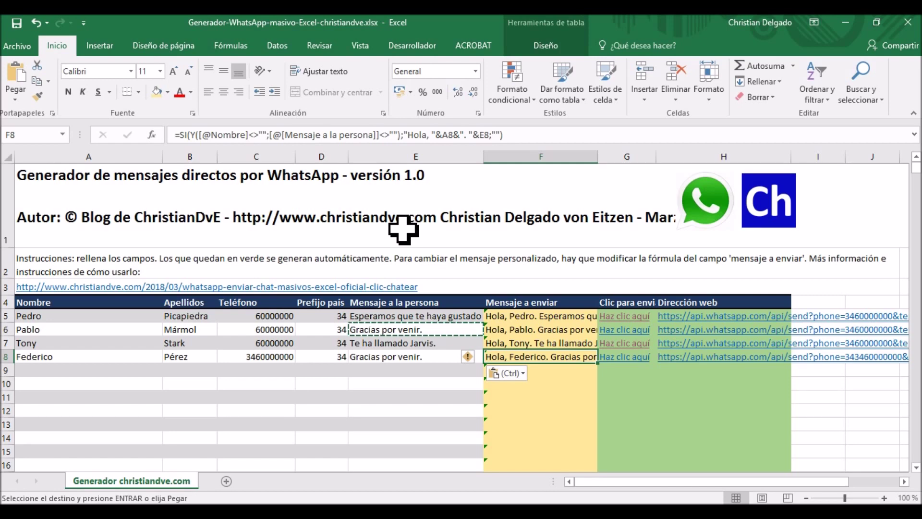
# - Check the hyperlink formulas in row 9 and move to Federico's web address in H8
pyautogui.press('Left')
pyautogui.press('Down')
pyautogui.press('Left')
pyautogui.press('Left')
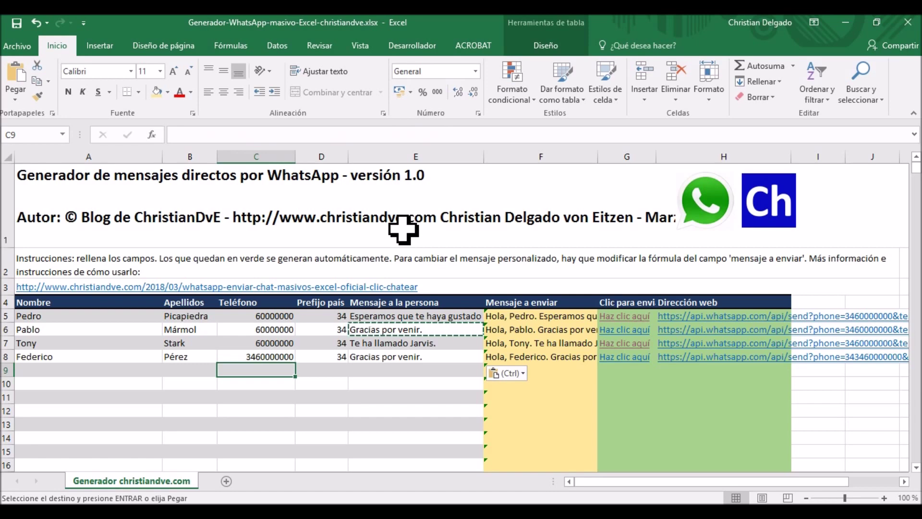
pyautogui.press('Right')
pyautogui.press('Right')
pyautogui.press('Right')
pyautogui.press('Right')
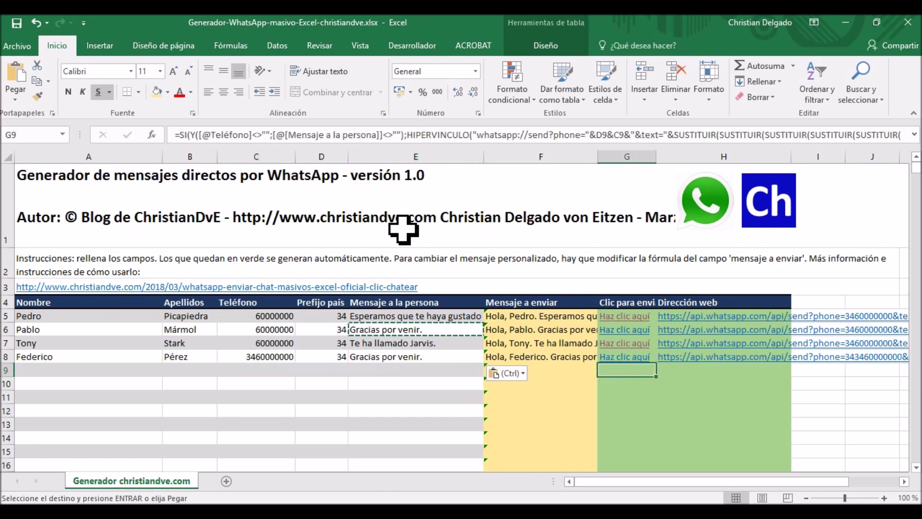
pyautogui.press('Right')
pyautogui.press('Up')
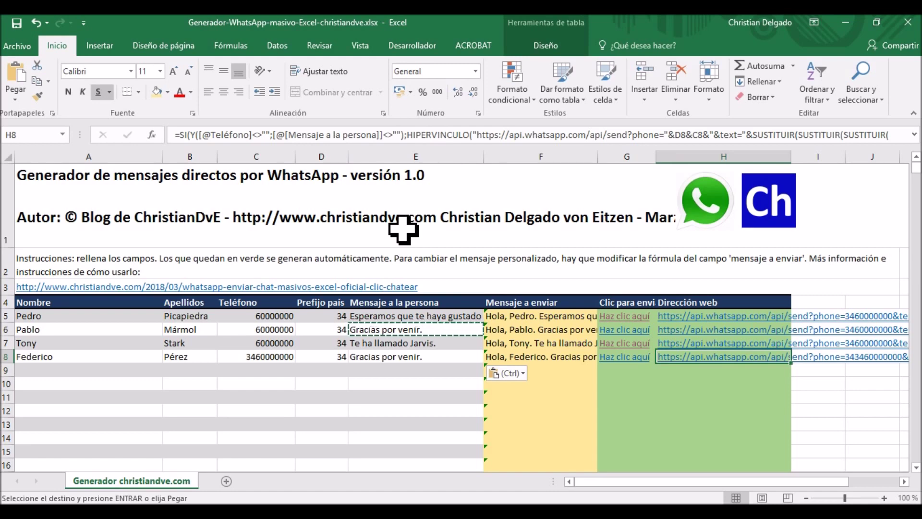
# - Copy Federico's send link from H8 and paste it into Edge's address bar
pyautogui.hotkey('ctrl', 'c')
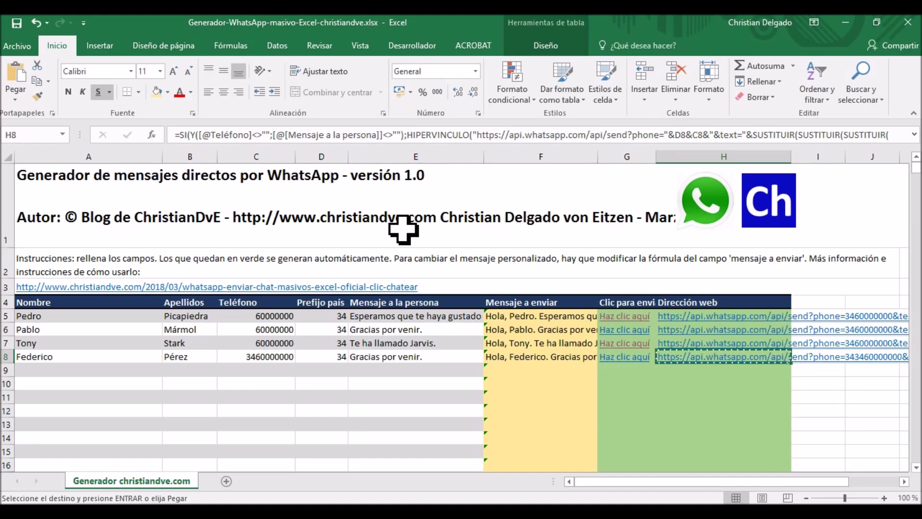
pyautogui.hotkey('alt', 'Tab')
pyautogui.click(224, 50)
pyautogui.hotkey('ctrl', 'v')
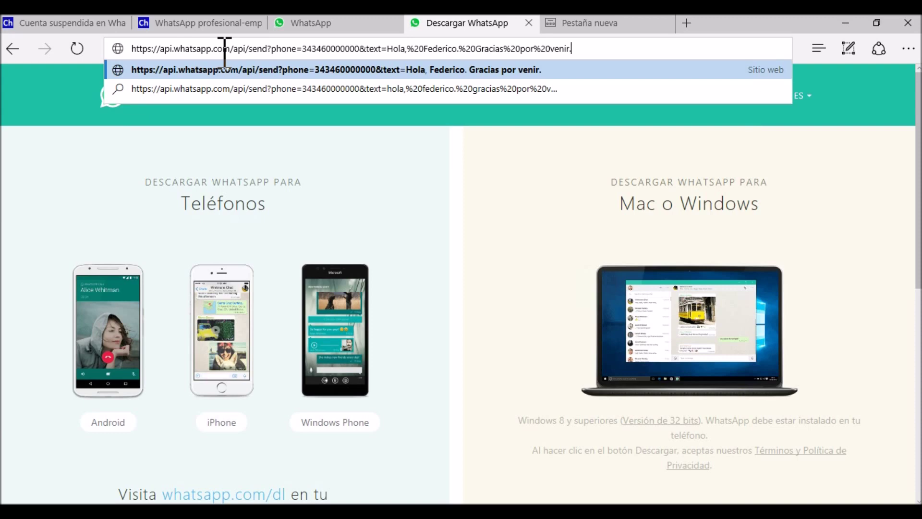
# - Load Federico's send link and let Edge open it in the WhatsApp app
pyautogui.press('Return')
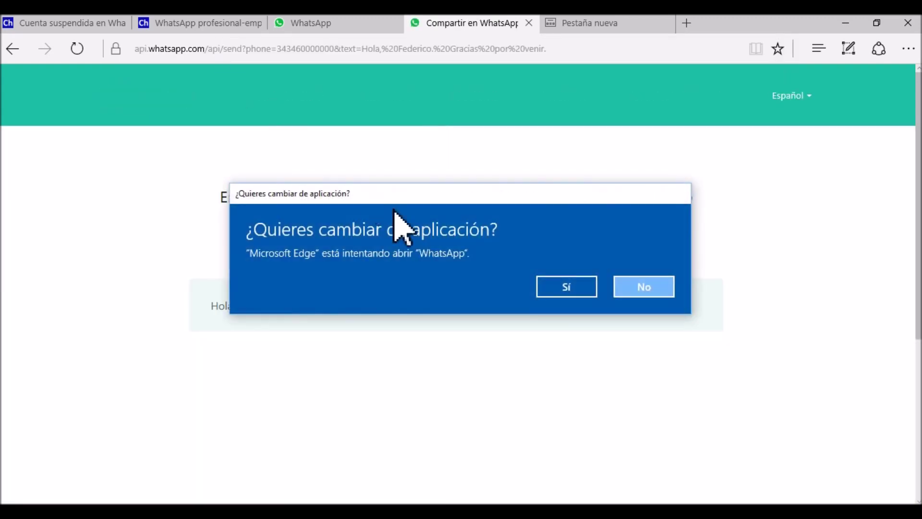
pyautogui.moveTo(397, 198); pyautogui.dragTo(395, 363)
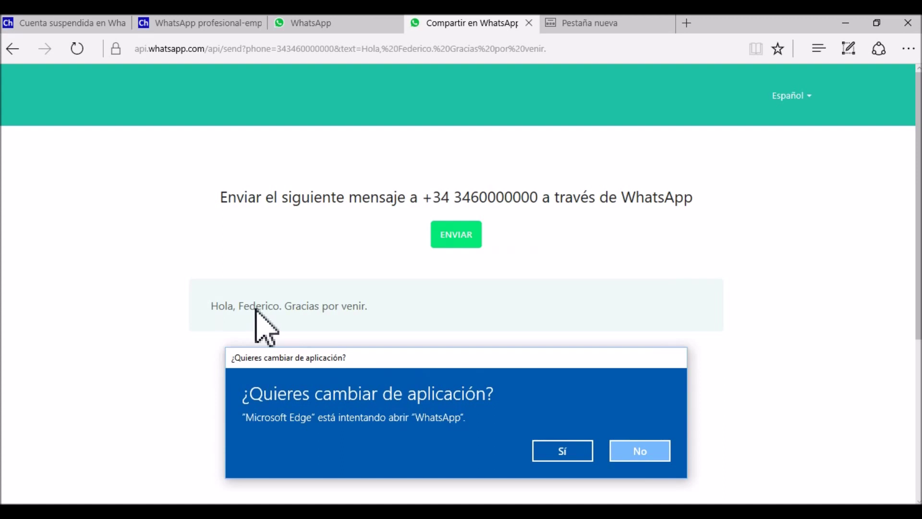
pyautogui.moveTo(374, 356); pyautogui.dragTo(418, 205)
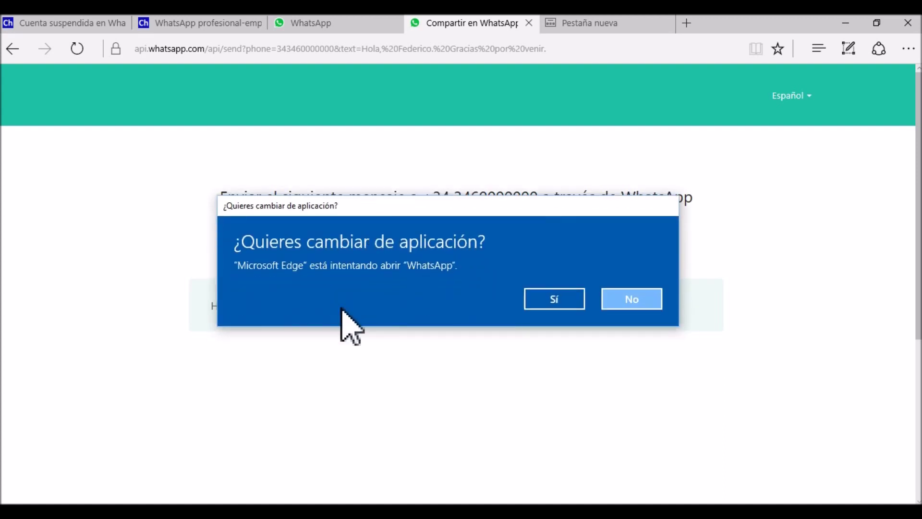
pyautogui.click(546, 307)
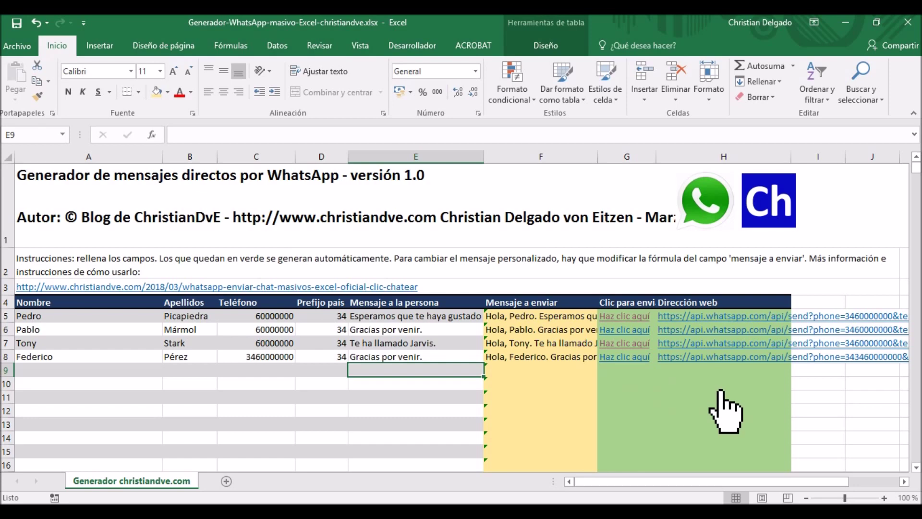
# - Select H5:H8 and copy the four api.whatsapp.com send links
pyautogui.press('Right')
pyautogui.press('Right')
pyautogui.press('Right')
pyautogui.press('Up')
pyautogui.hotkey('shift', 'Up')
pyautogui.hotkey('shift', 'Up')
pyautogui.hotkey('shift', 'Up')
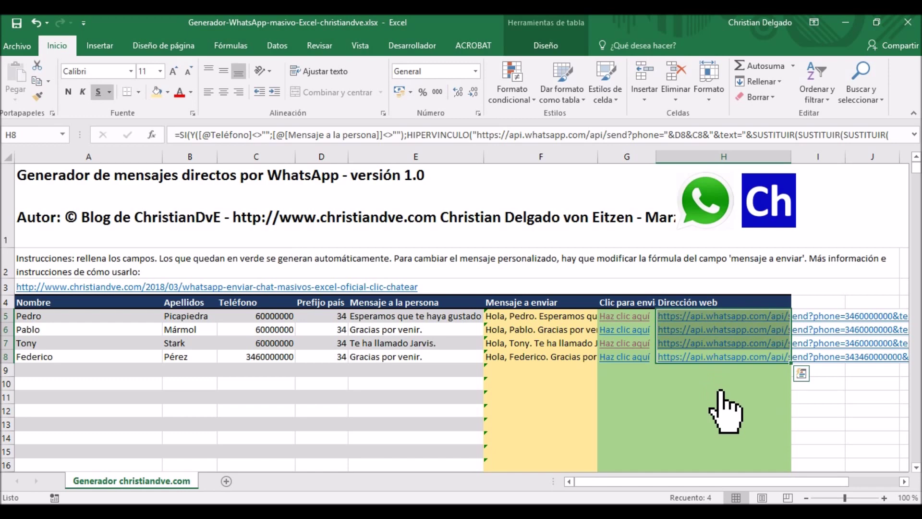
pyautogui.hotkey('ctrl', 'c')
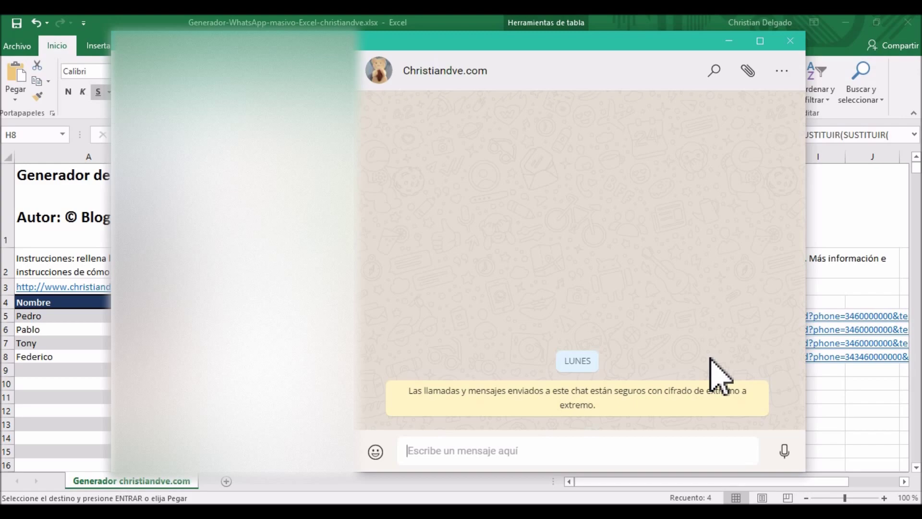
# - Paste the four send links into the Christiandve.com chat and send them
pyautogui.hotkey('ctrl', 'v')
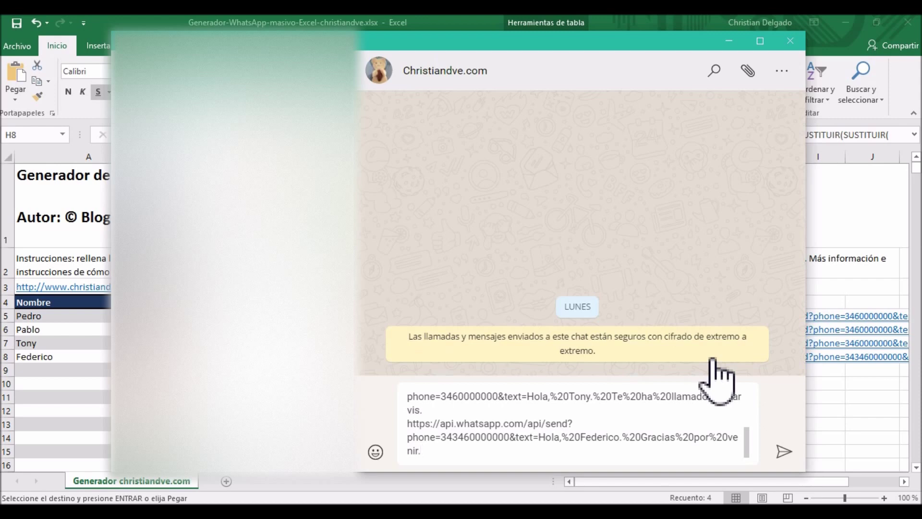
pyautogui.moveTo(572, 436)
pyautogui.press('Return')
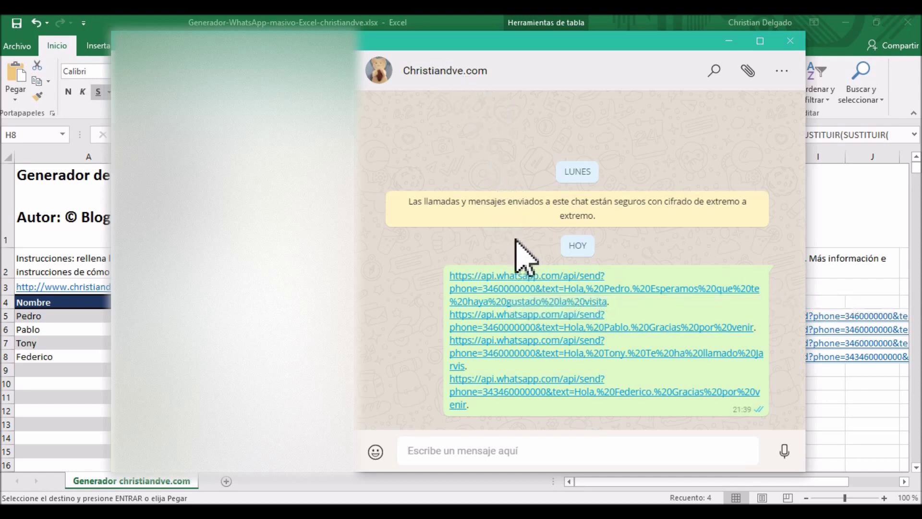
pyautogui.moveTo(624, 316)
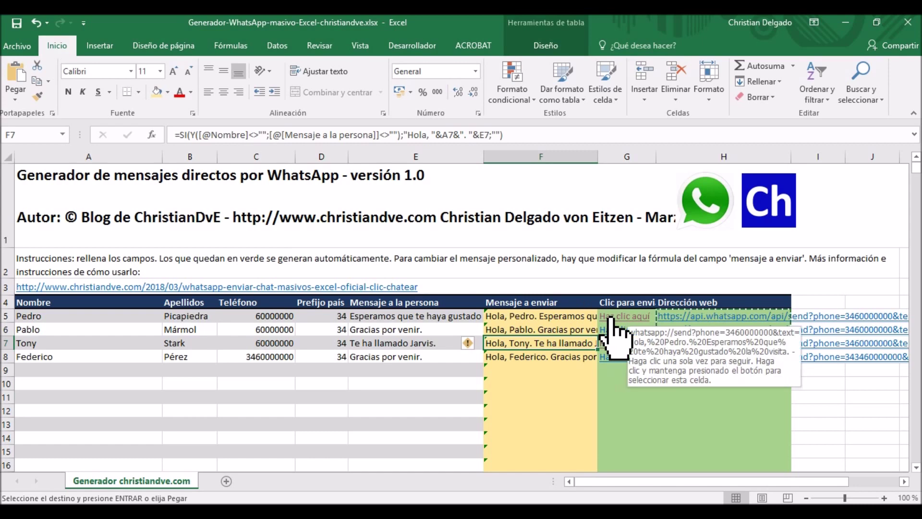
# - Follow Pedro's 'Haz clic aquí' link in G5 into WhatsApp Desktop and dismiss its invalid-number error
pyautogui.click(614, 317)
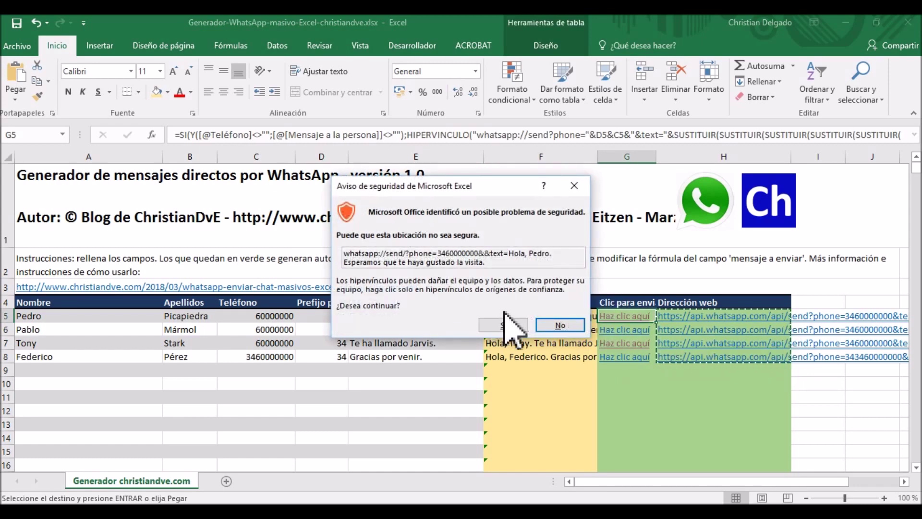
pyautogui.click(503, 325)
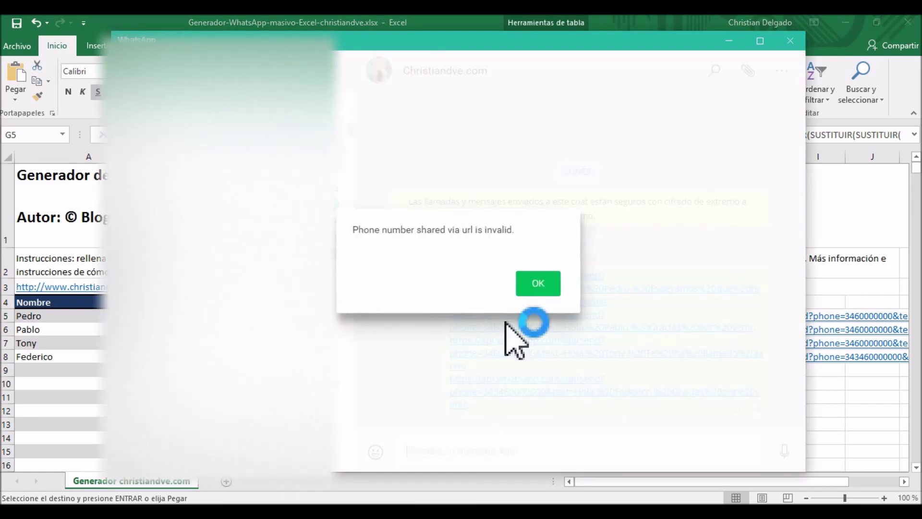
pyautogui.click(530, 287)
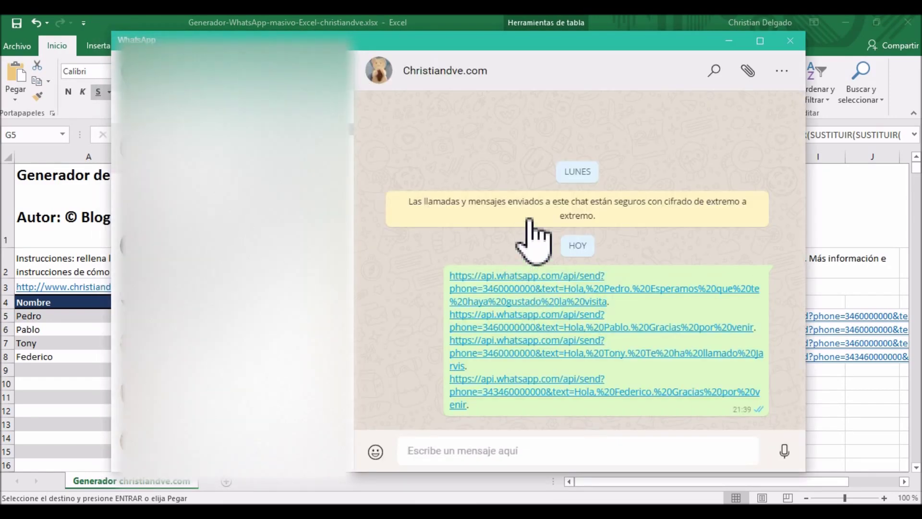